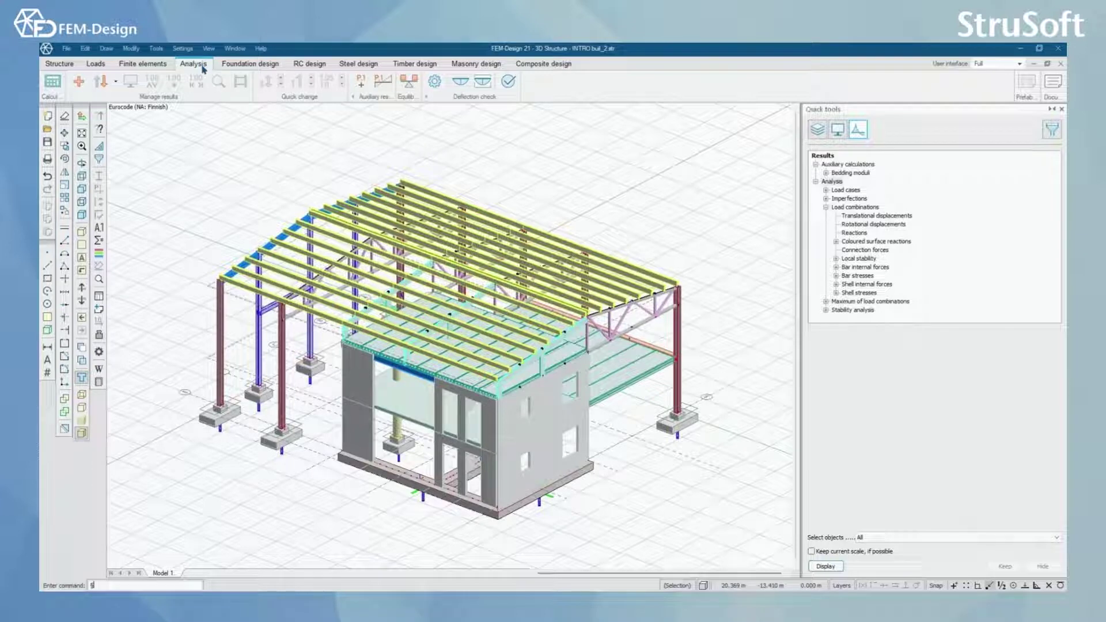
# Open the Calculations dialog from the Analysis tab's Calculate command
pyautogui.click(54, 82)
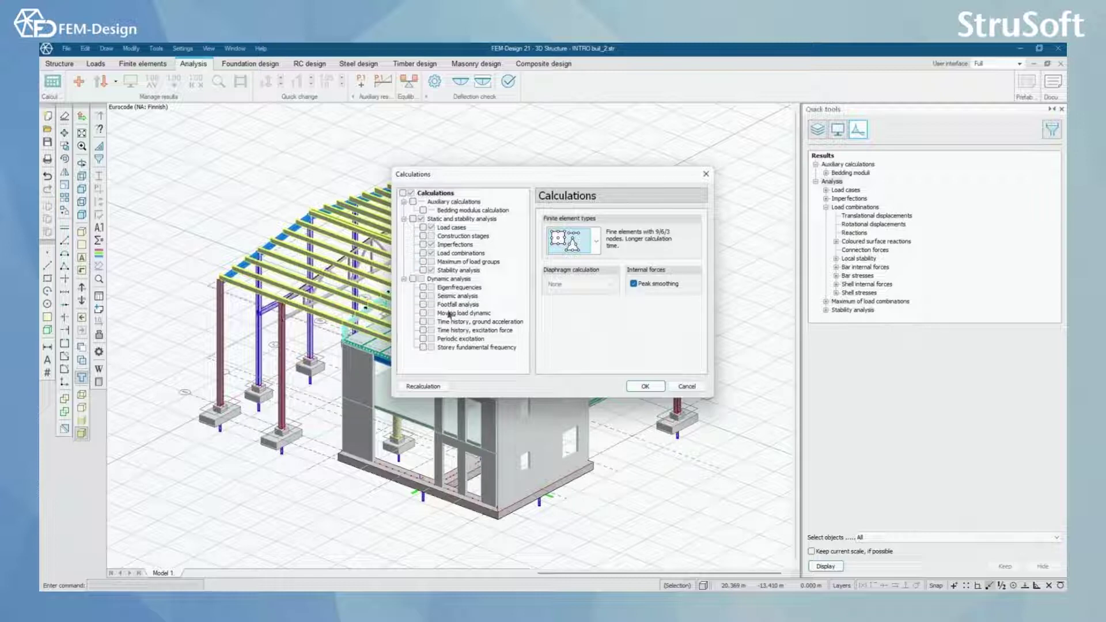
# Close the Calculations dialog without changing any analysis settings
pyautogui.click(706, 174)
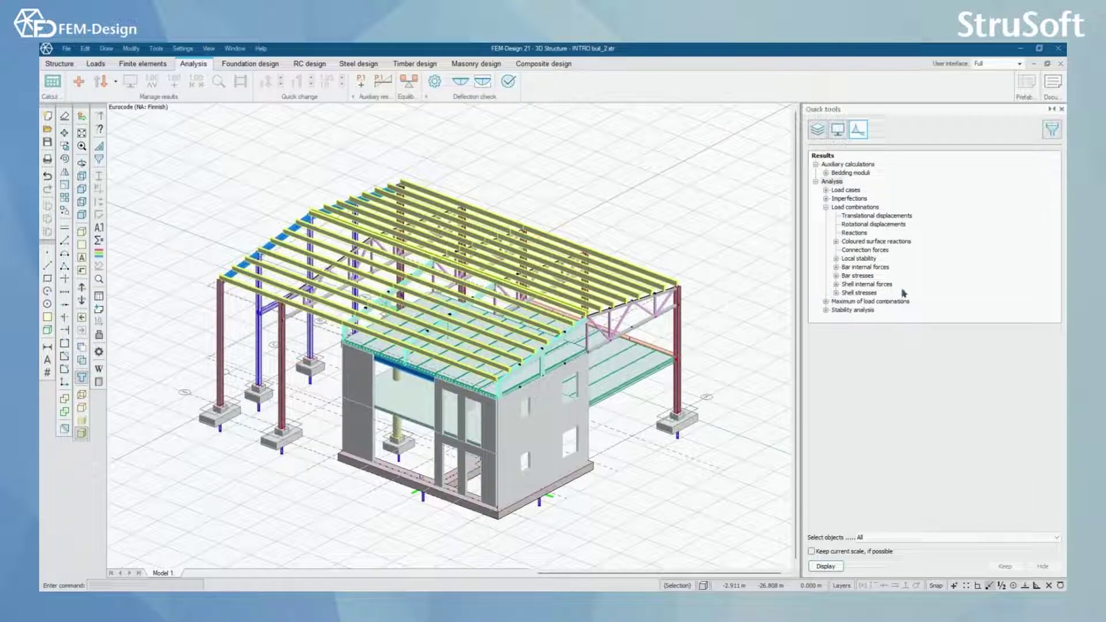
# Browse the Shell internal forces and Shell stresses results, then select Mx'
pyautogui.click(836, 285)
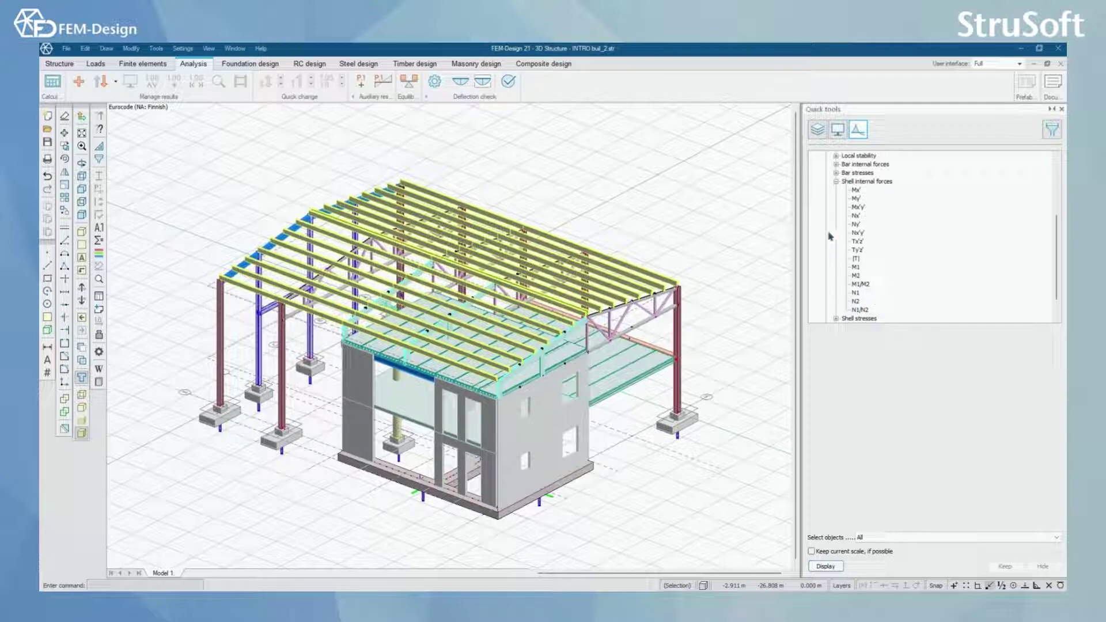
pyautogui.click(837, 182)
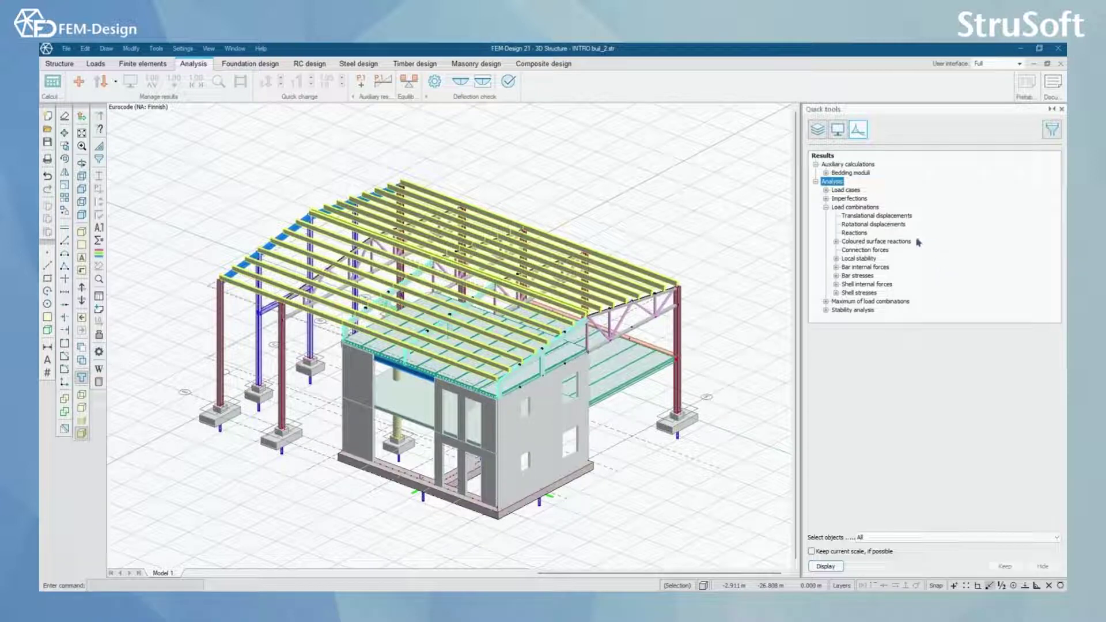
pyautogui.click(836, 293)
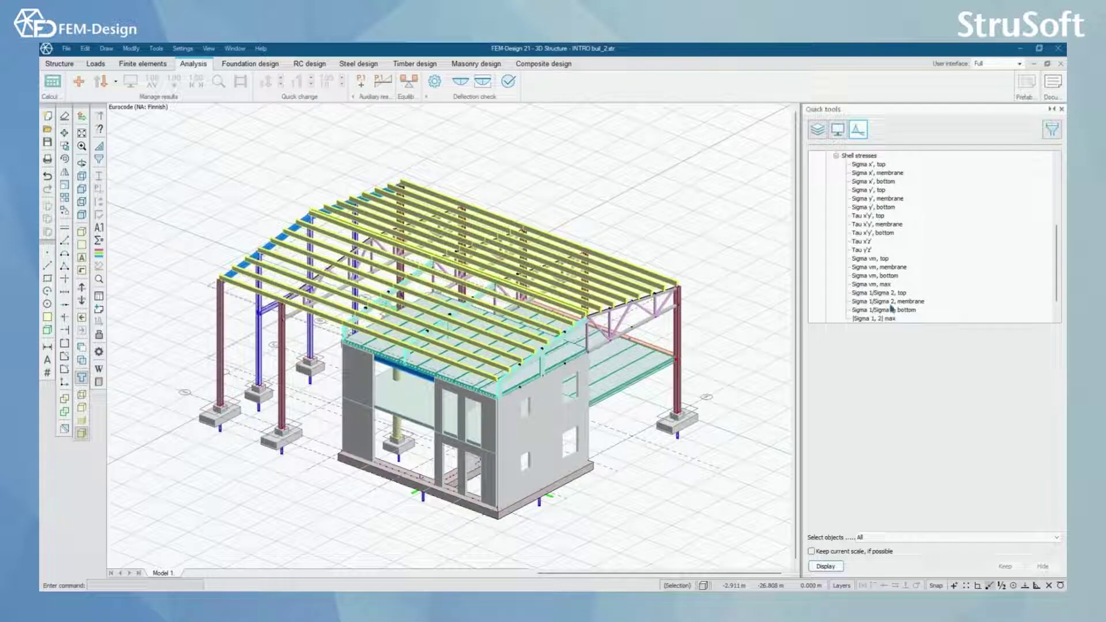
pyautogui.scroll(-1, 893, 314)
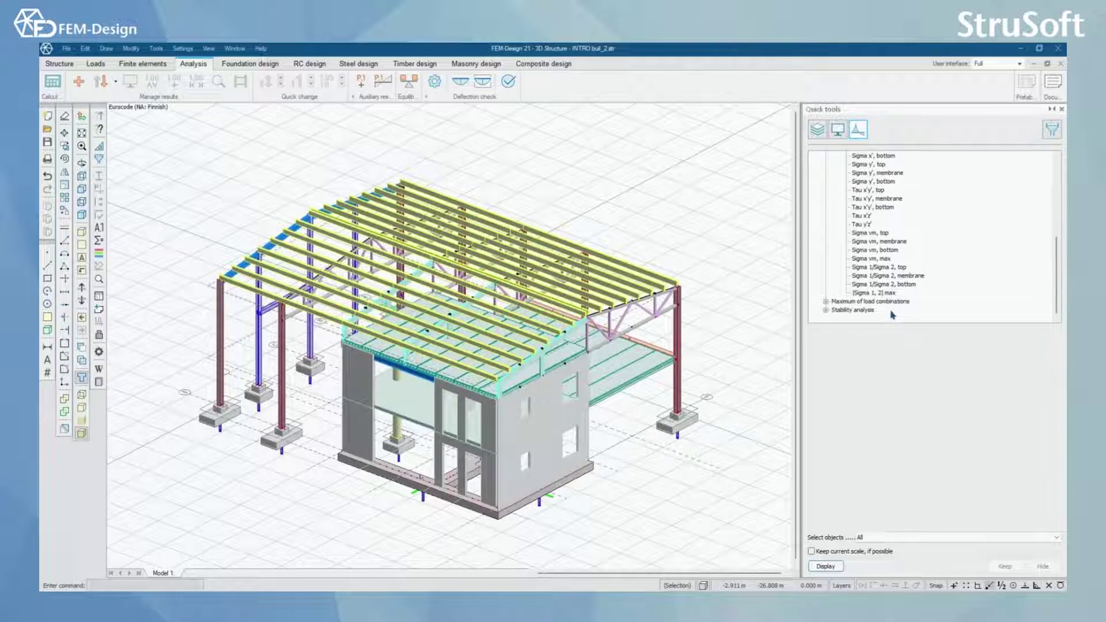
pyautogui.scroll(4, 890, 311)
pyautogui.click(836, 234)
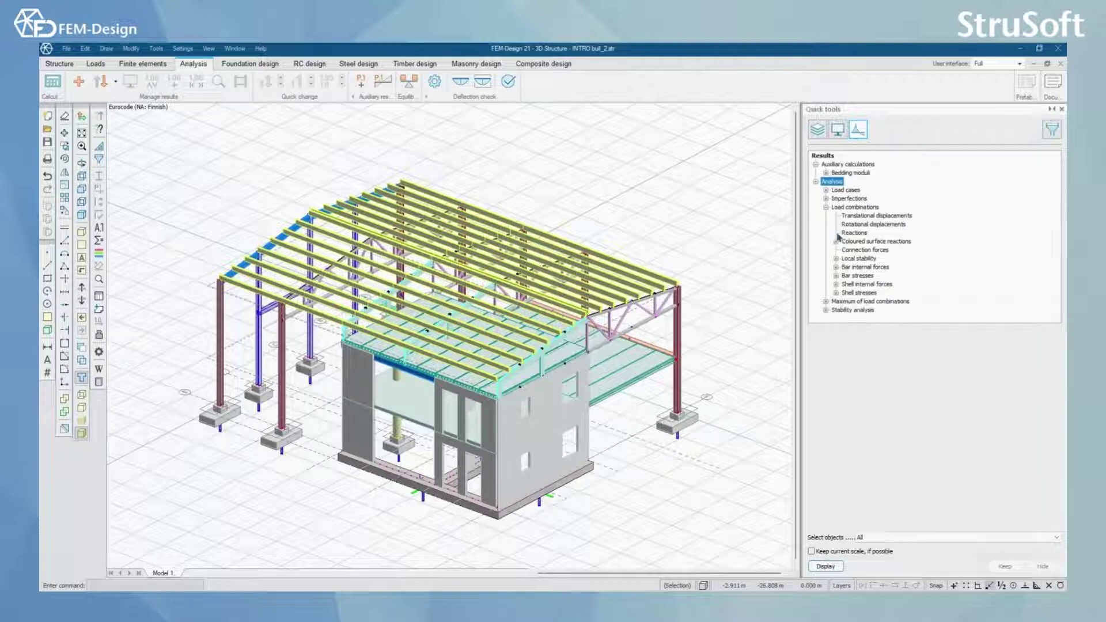
pyautogui.click(836, 285)
pyautogui.click(856, 190)
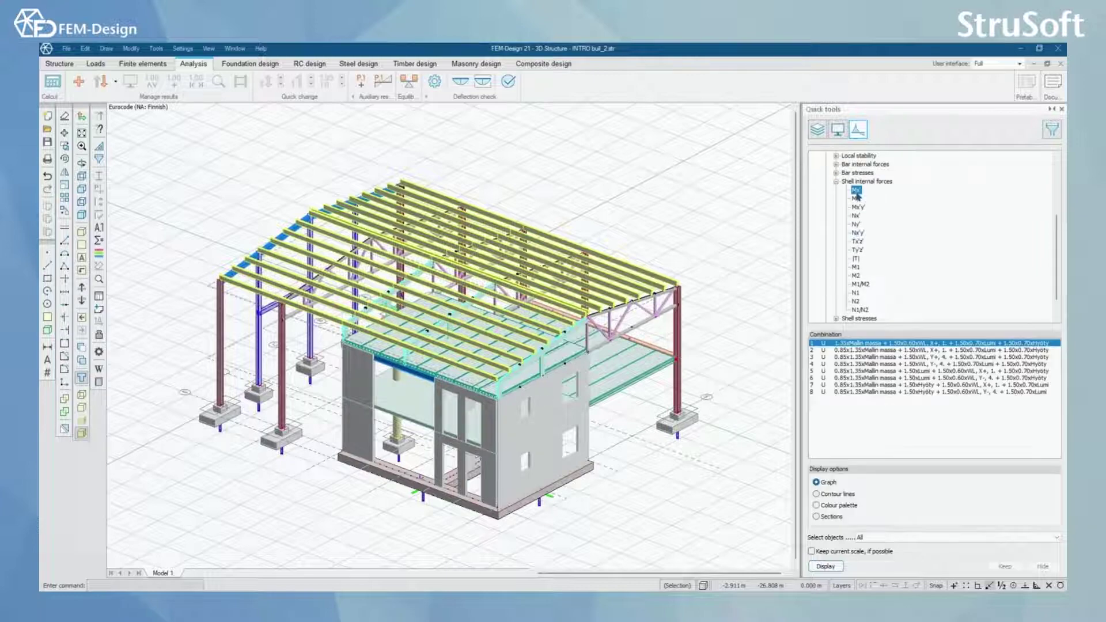
# Draw the Mx' graph on the building, zoom toward the concrete walls, then hide the result
pyautogui.click(825, 567)
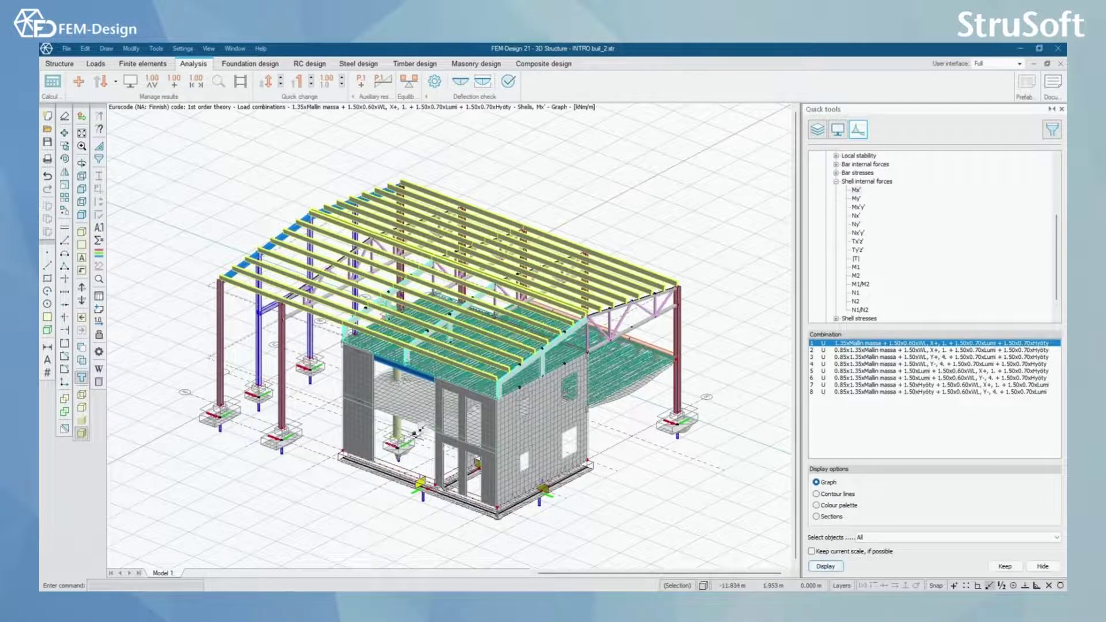
pyautogui.scroll(2, 414, 434)
pyautogui.moveTo(415, 431); pyautogui.dragTo(434, 473, button='middle')
pyautogui.moveTo(615, 452); pyautogui.dragTo(461, 411, button='middle')
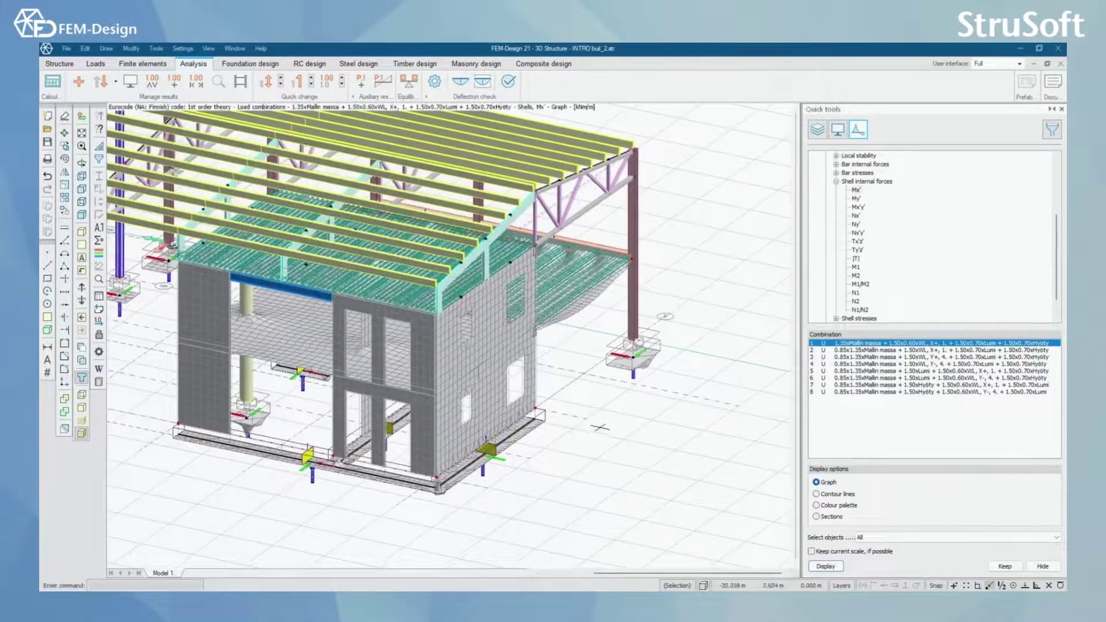
pyautogui.moveTo(294, 339); pyautogui.dragTo(415, 342, button='middle')
pyautogui.scroll(1, 415, 344)
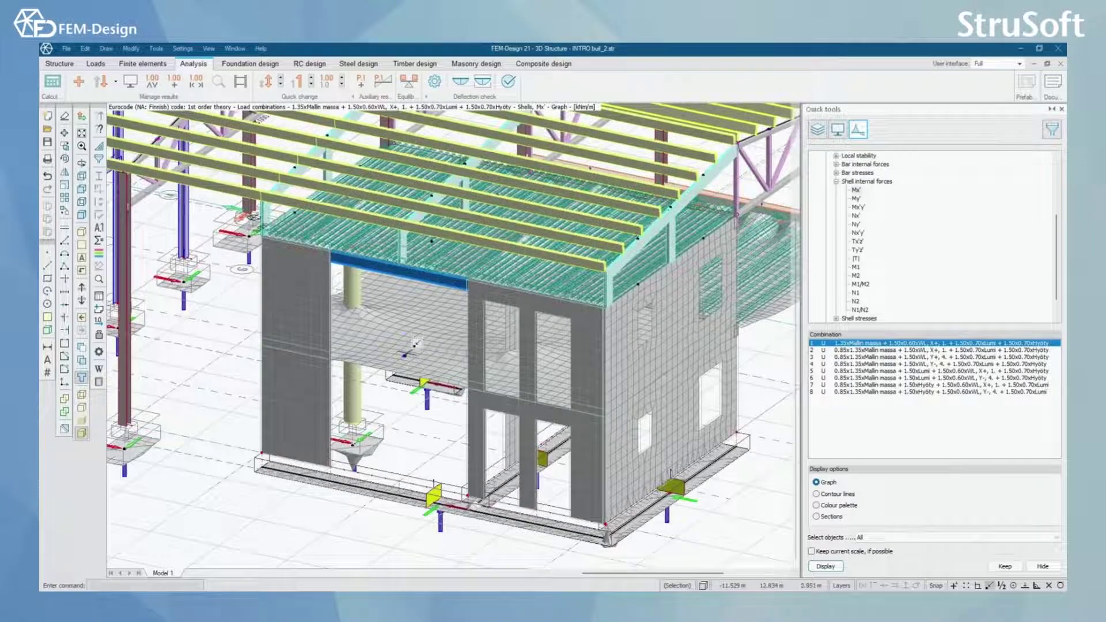
pyautogui.click(116, 81)
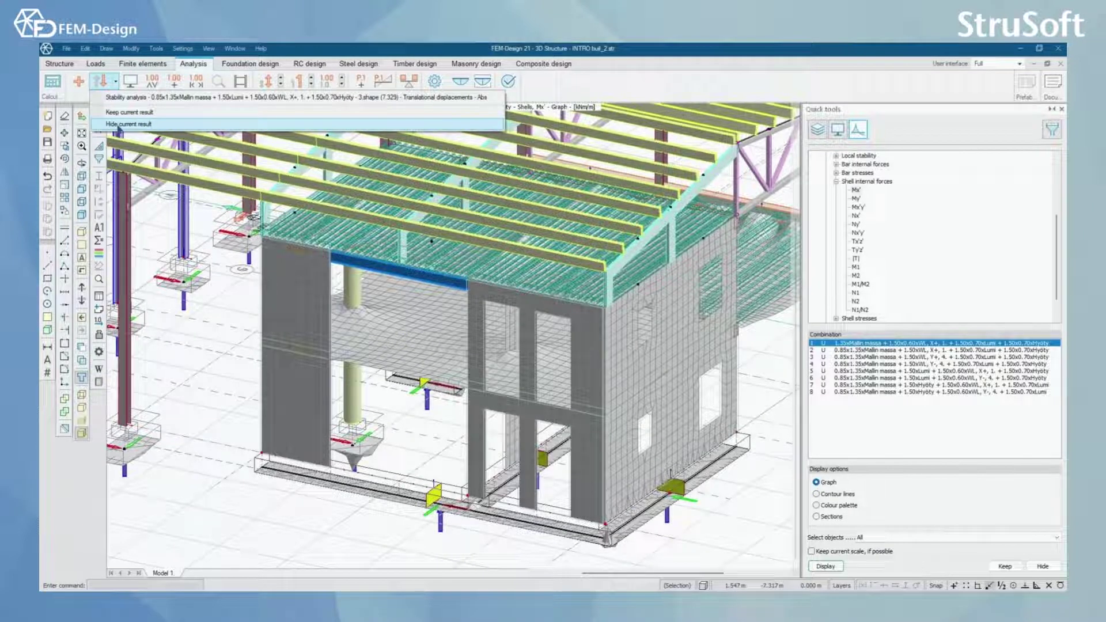
pyautogui.click(130, 124)
# Hide everything but the slab, view it from the top centred on screen, and select Mx'
pyautogui.rightClick(419, 347)
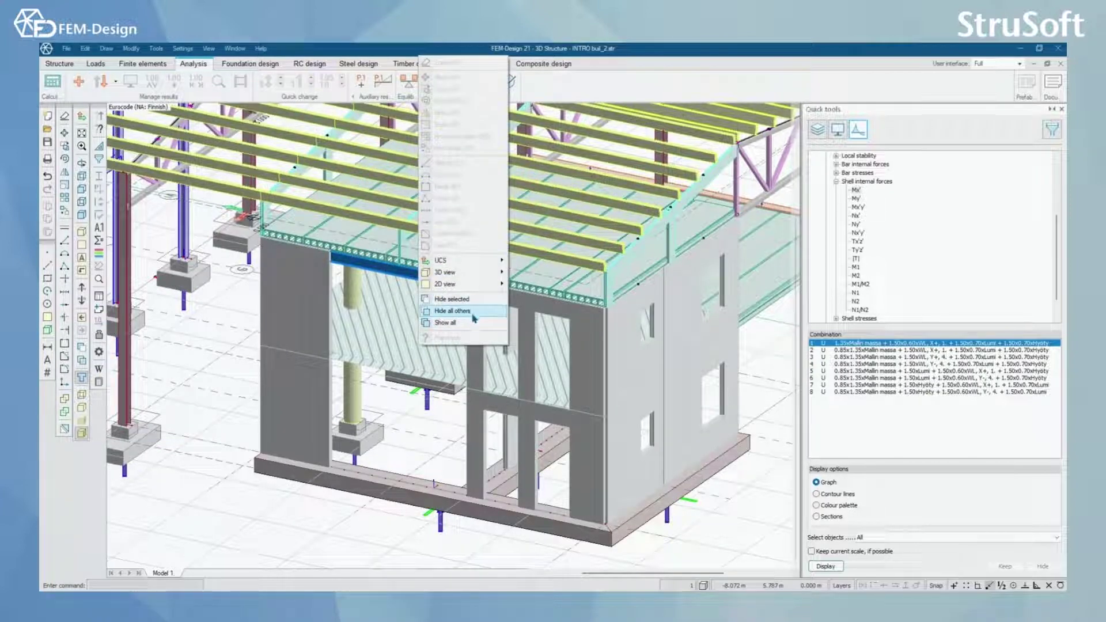
pyautogui.click(476, 314)
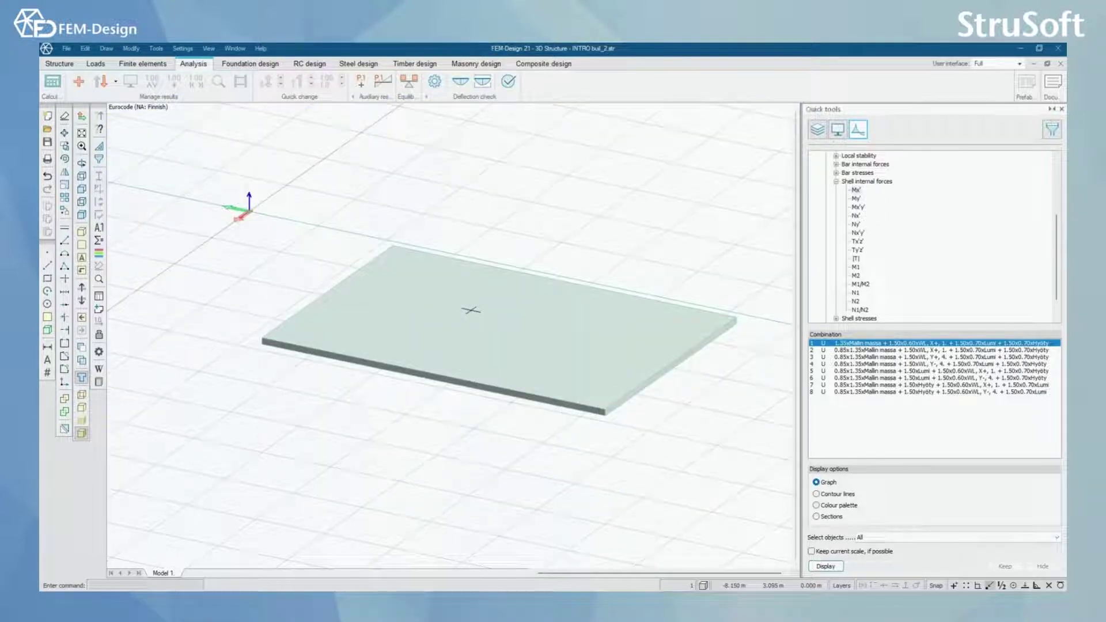
pyautogui.press('KP_5')
pyautogui.moveTo(612, 366); pyautogui.dragTo(487, 323, button='middle')
pyautogui.scroll(2, 323, 302)
pyautogui.moveTo(318, 302); pyautogui.dragTo(407, 326, button='middle')
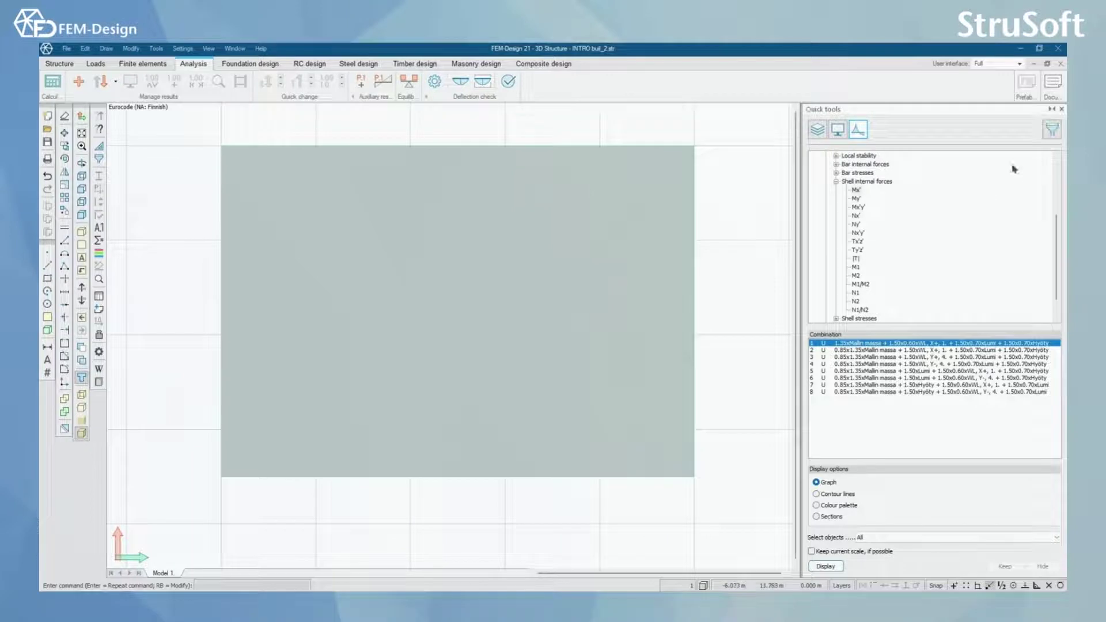
pyautogui.click(858, 190)
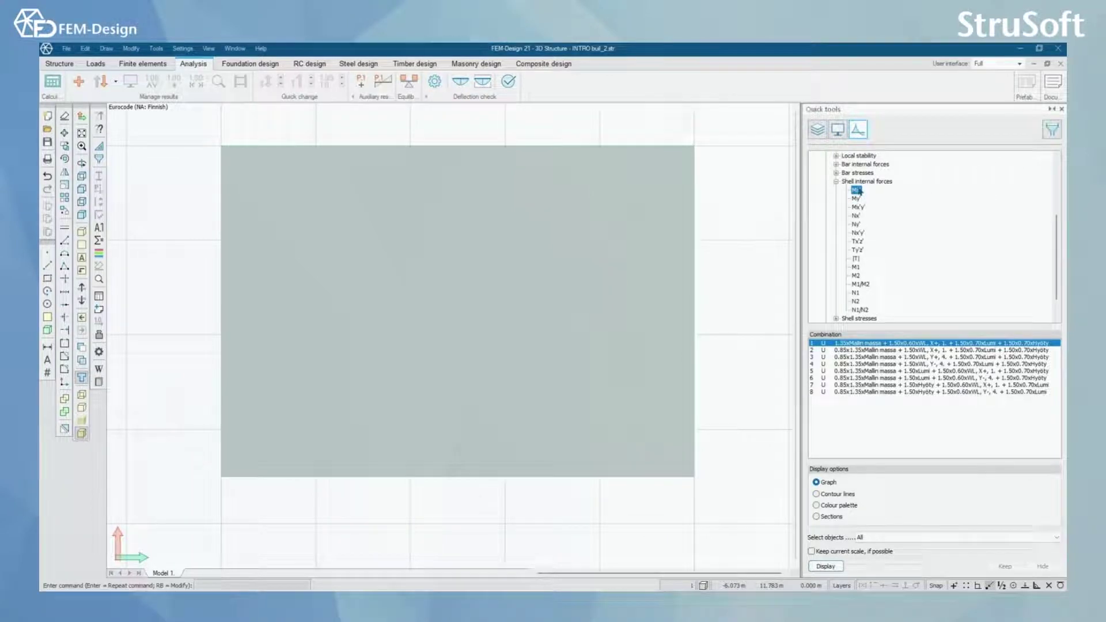
# Redraw the slab's Mx' result for combination 1 as a colour-palette plot
pyautogui.click(826, 566)
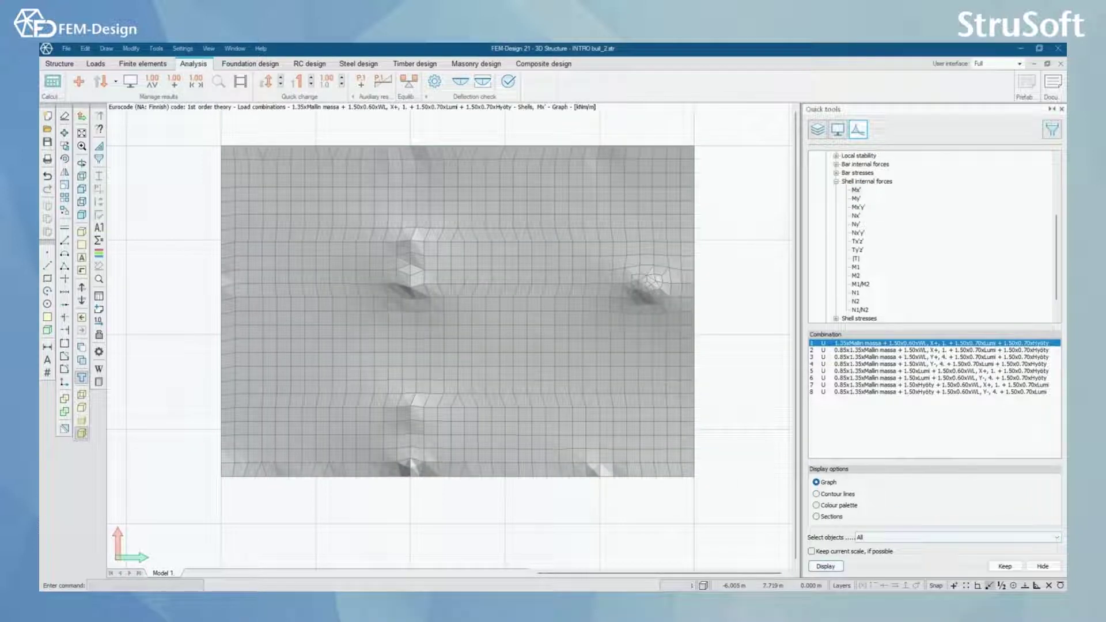
pyautogui.click(816, 505)
pyautogui.click(832, 567)
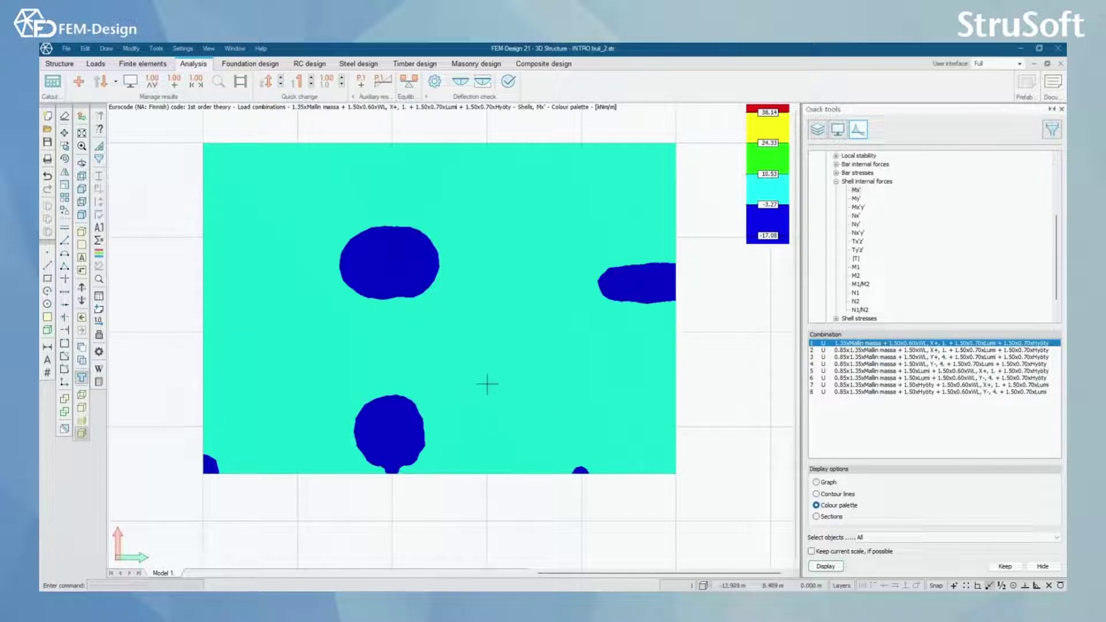
# Place numeric value labels -7.868, -10.450 and -4.736 on the slab's blue areas
pyautogui.click(174, 86)
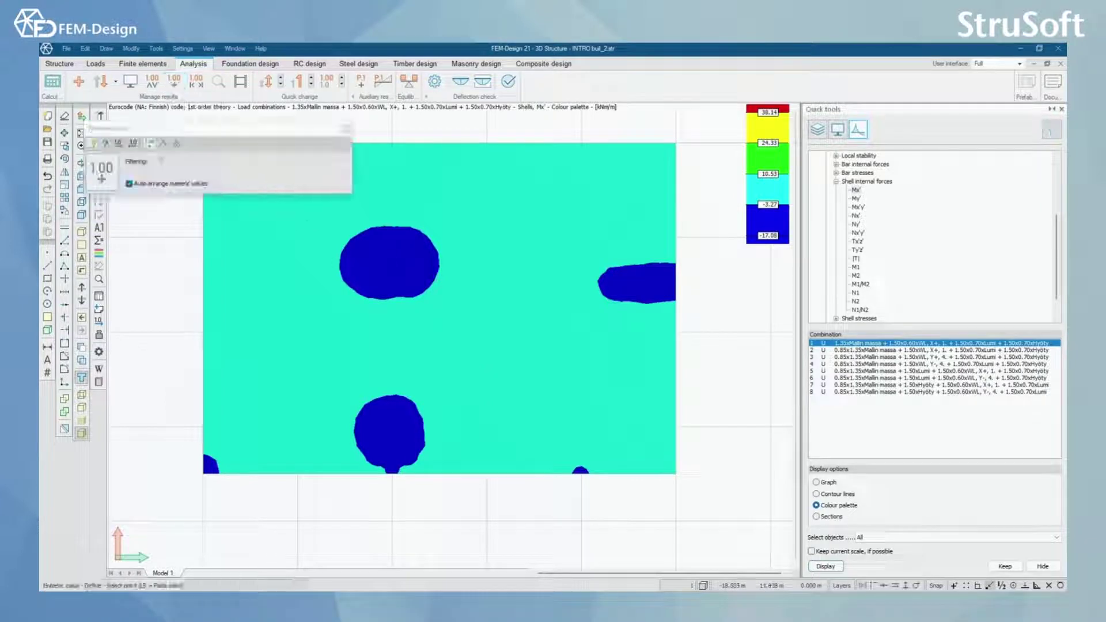
pyautogui.click(395, 250)
pyautogui.click(652, 279)
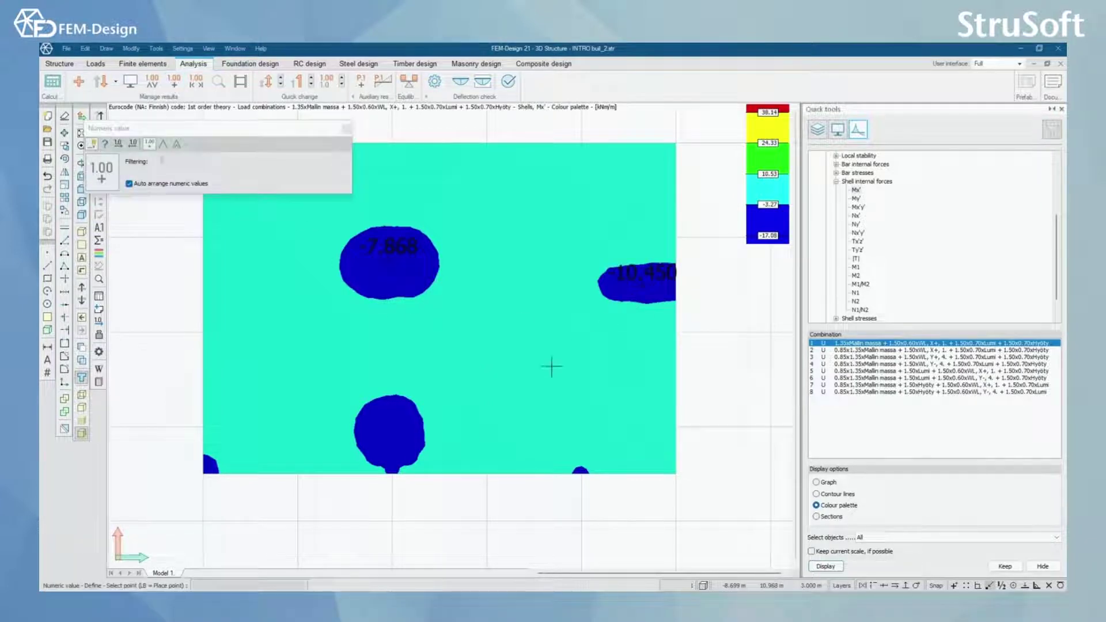
pyautogui.click(401, 433)
pyautogui.moveTo(381, 131); pyautogui.dragTo(415, 137, button='middle')
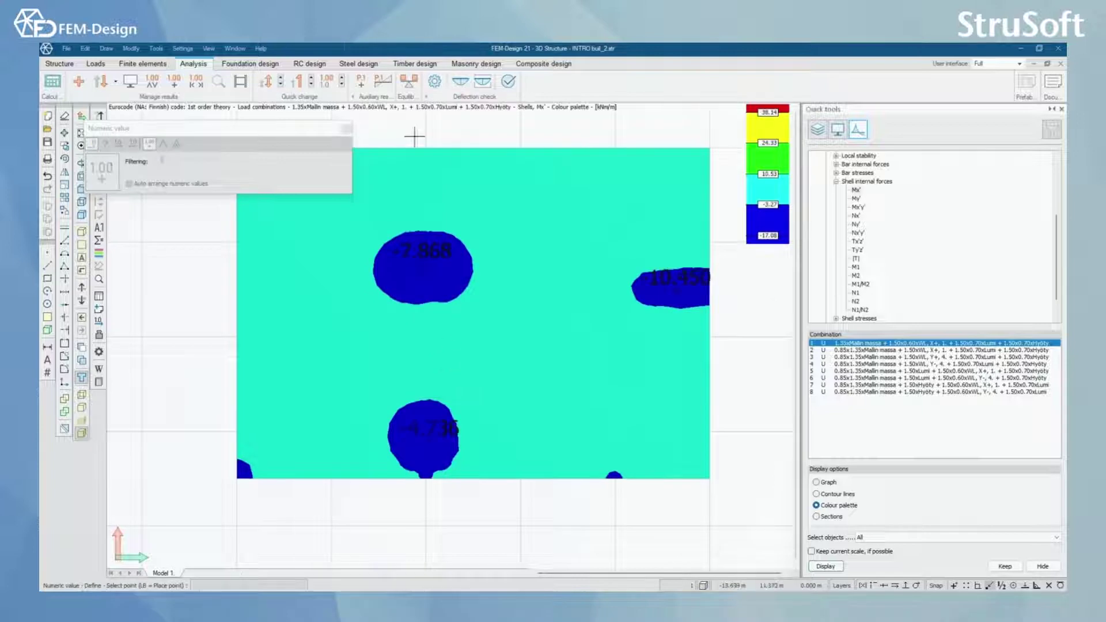
pyautogui.click(281, 81)
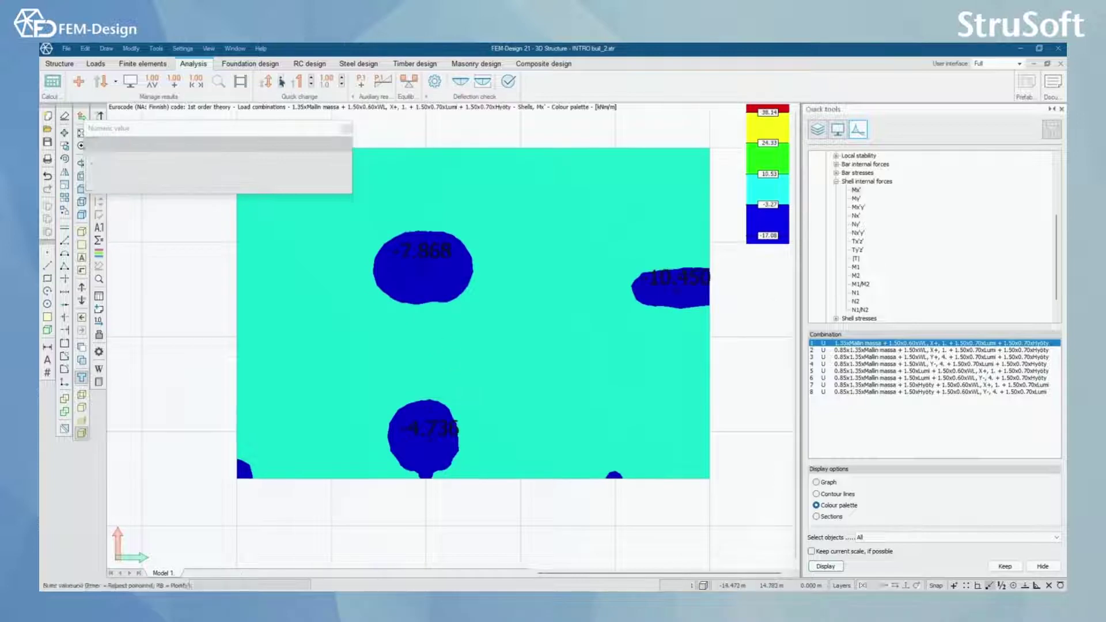
# Enlarge the value label text twice and select the My' result
pyautogui.click(310, 78)
pyautogui.click(311, 78)
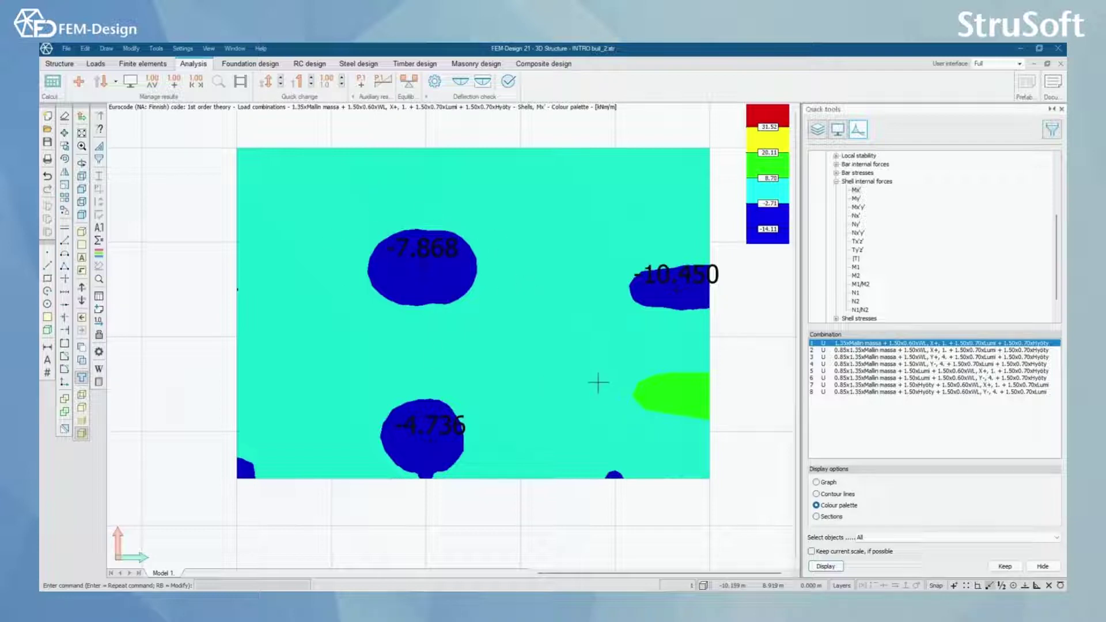
pyautogui.click(856, 199)
# Plot the My' and then Mx'y' moments on the slab
pyautogui.click(825, 567)
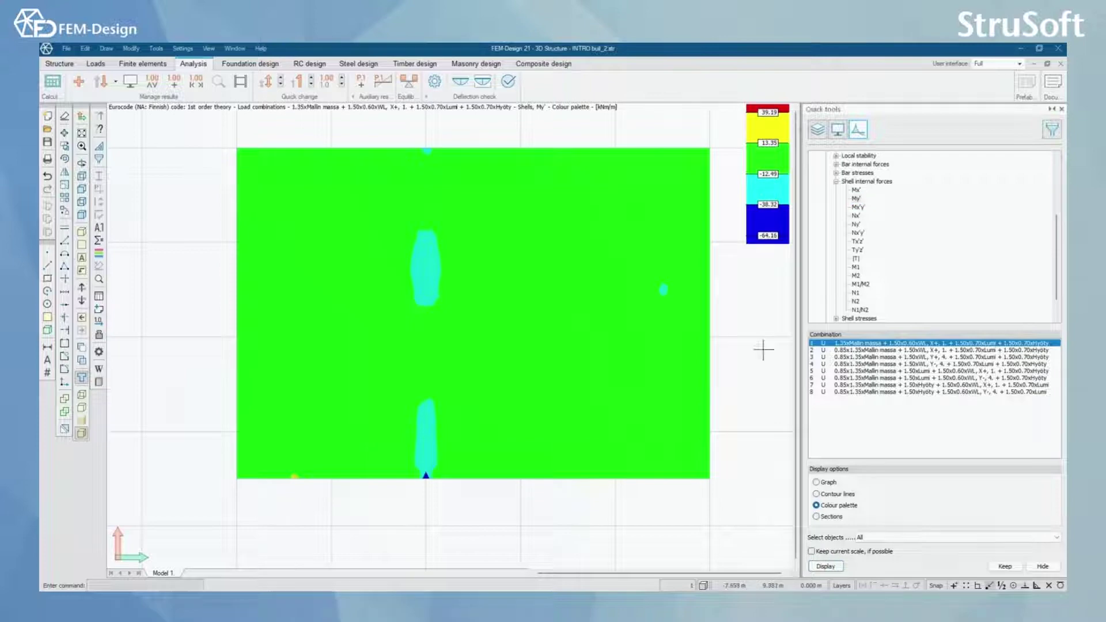
pyautogui.click(858, 207)
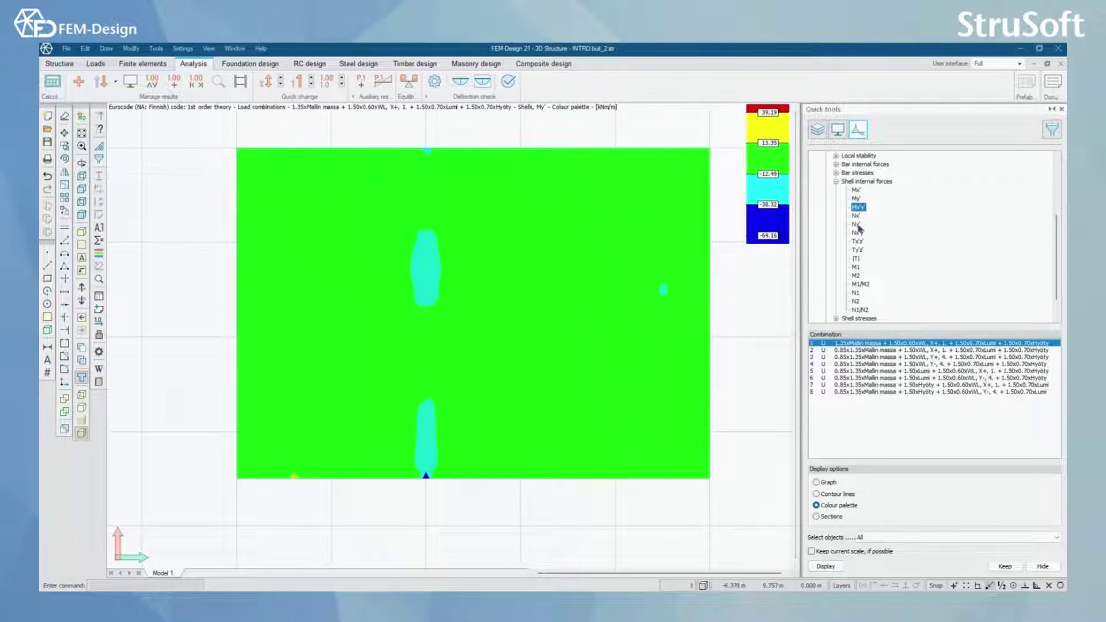
pyautogui.click(825, 565)
# Plot Sigma x' top, membrane and bottom stresses in turn, ending on bottom, in tilted 3-D
pyautogui.scroll(-1, 897, 279)
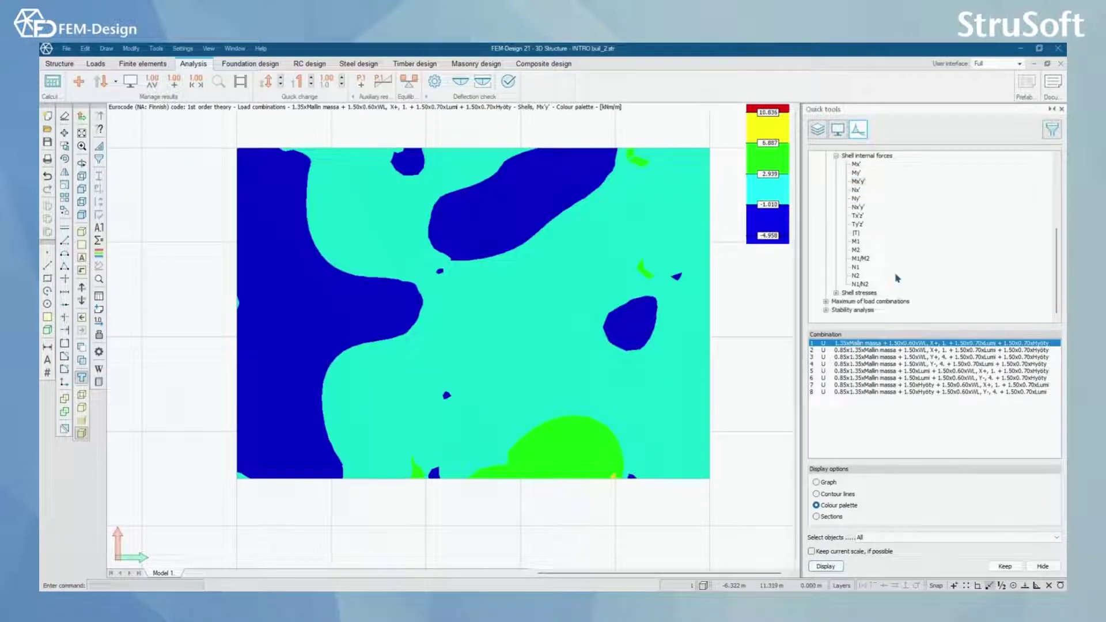
pyautogui.click(836, 293)
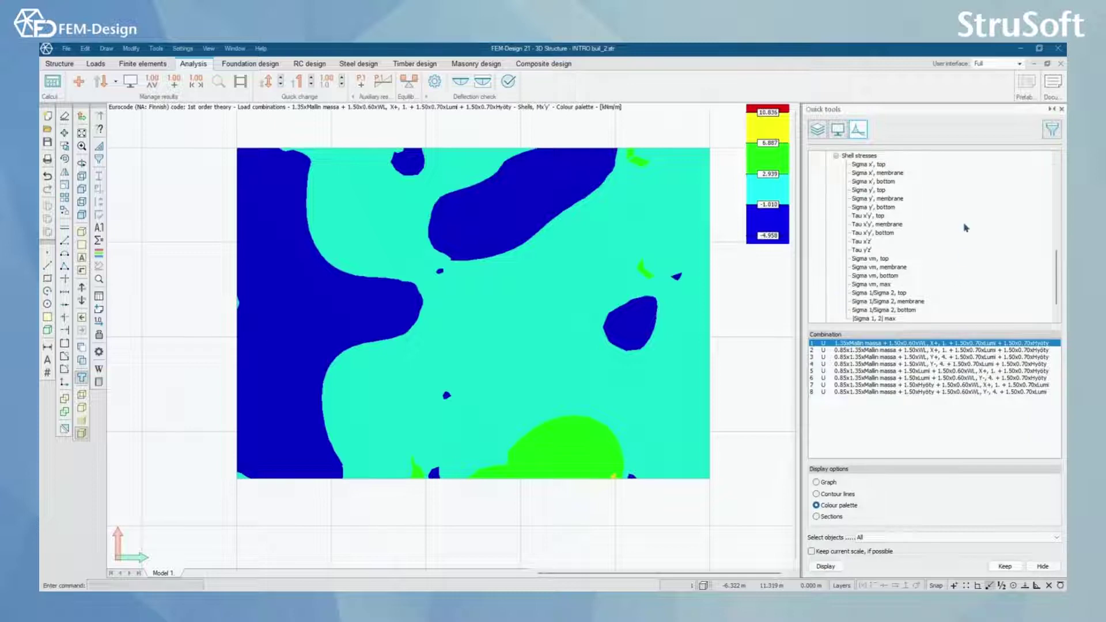
pyautogui.click(873, 165)
pyautogui.click(825, 566)
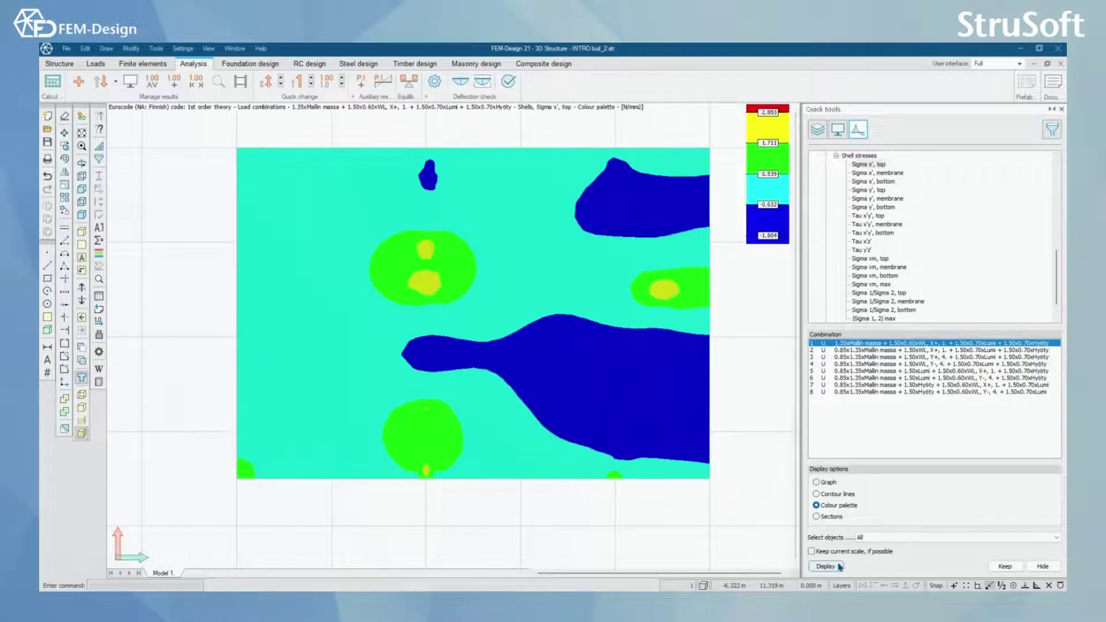
pyautogui.click(877, 173)
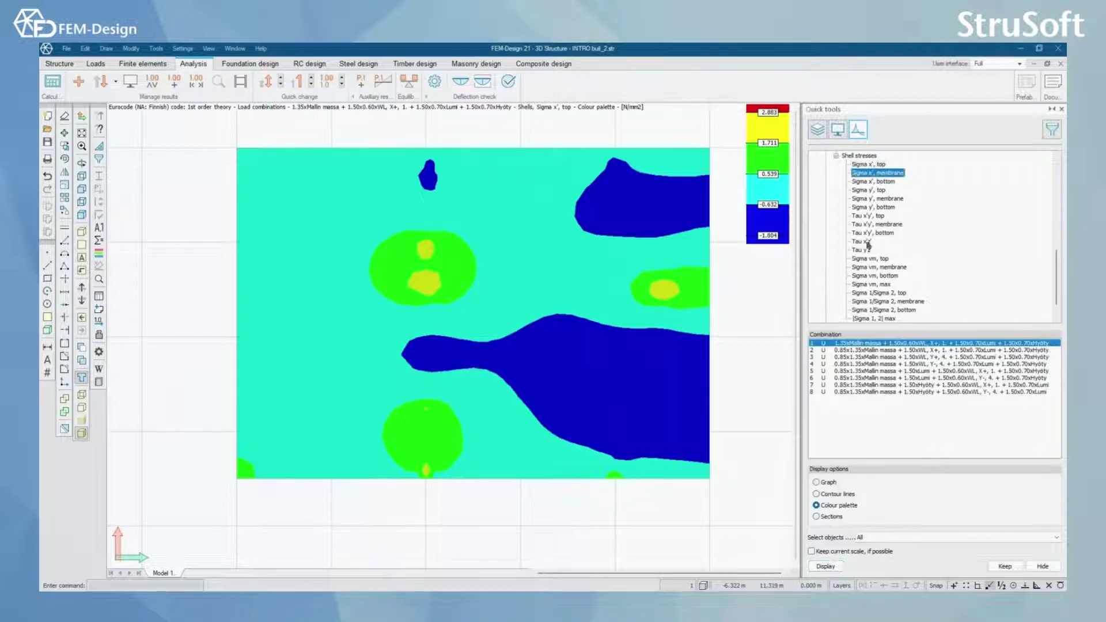
pyautogui.click(826, 567)
pyautogui.click(874, 182)
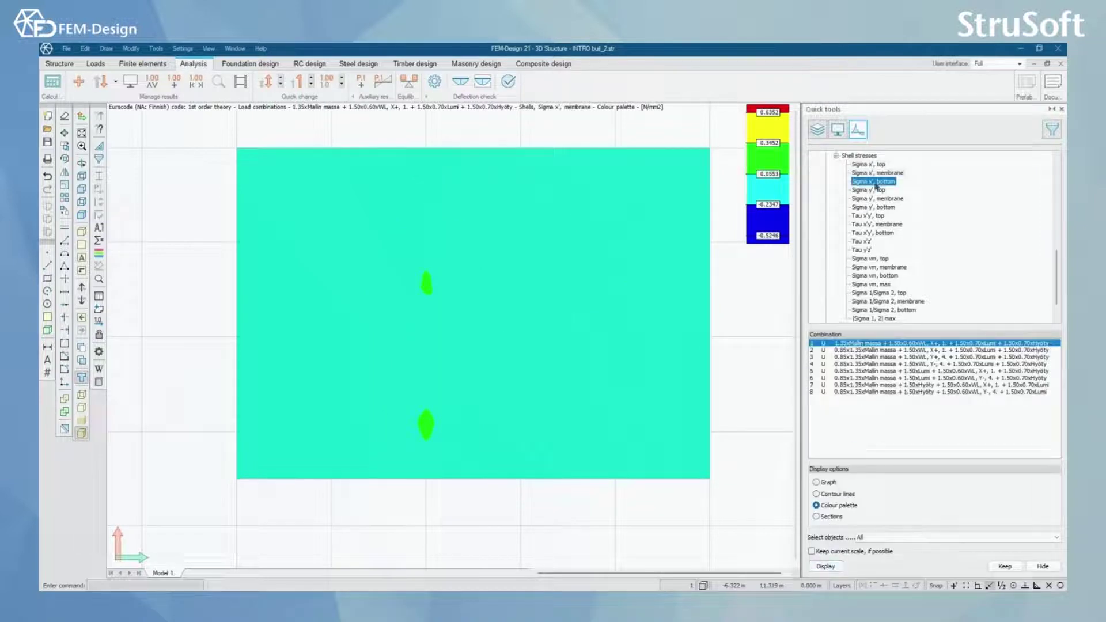
pyautogui.click(826, 567)
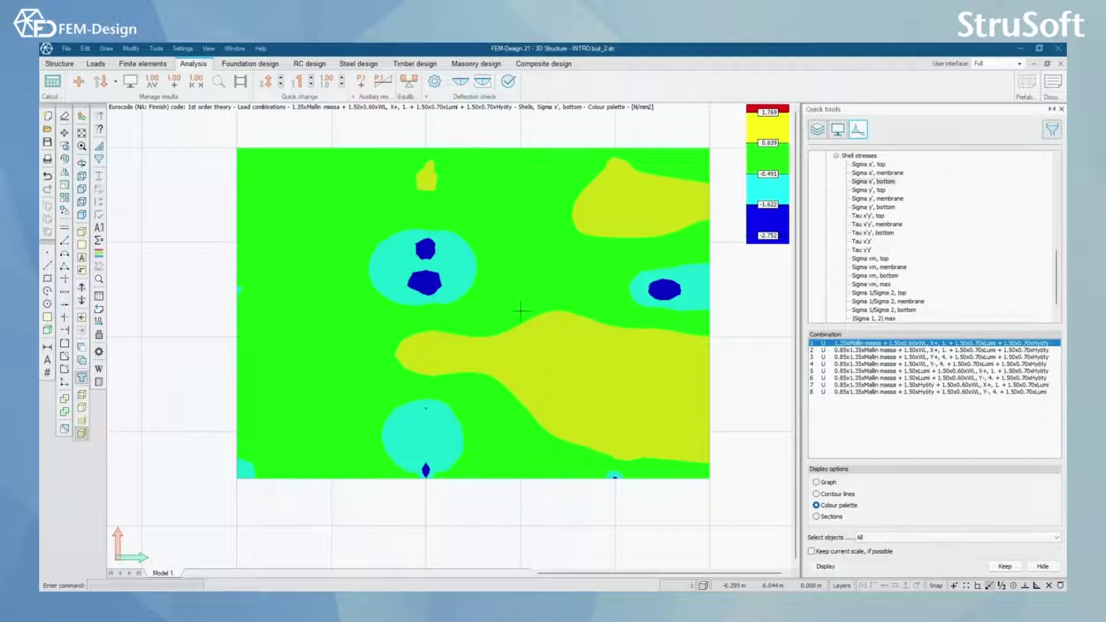
pyautogui.scroll(-3, 511, 324)
pyautogui.moveTo(553, 403); pyautogui.dragTo(474, 192, button='middle')
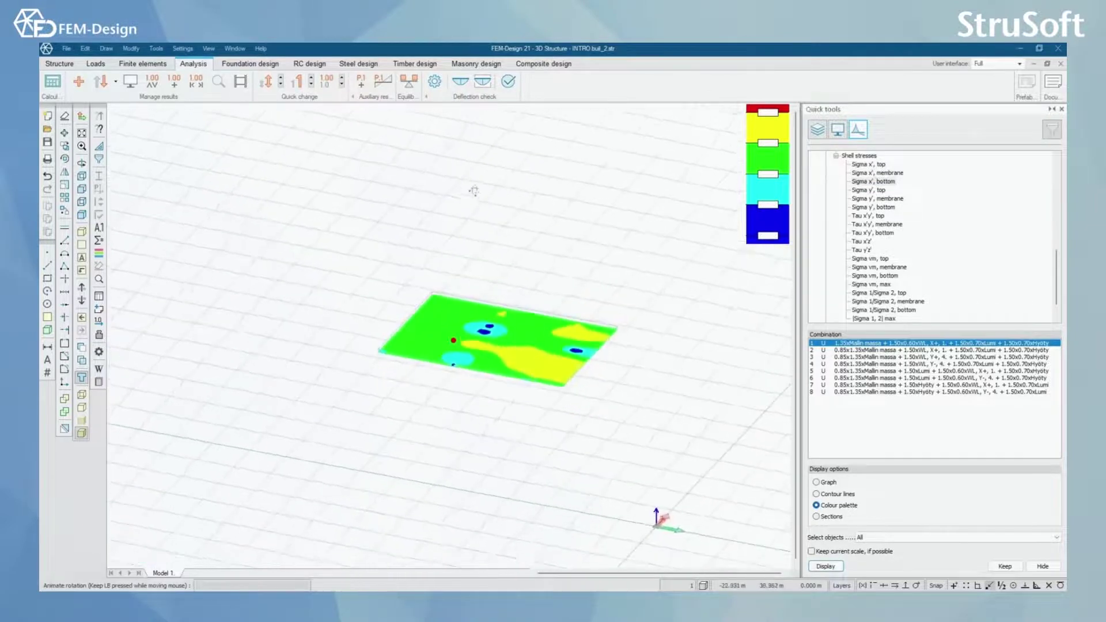
# Show all building elements again and orbit to the far side of the building
pyautogui.scroll(2, 503, 292)
pyautogui.rightClick(548, 272)
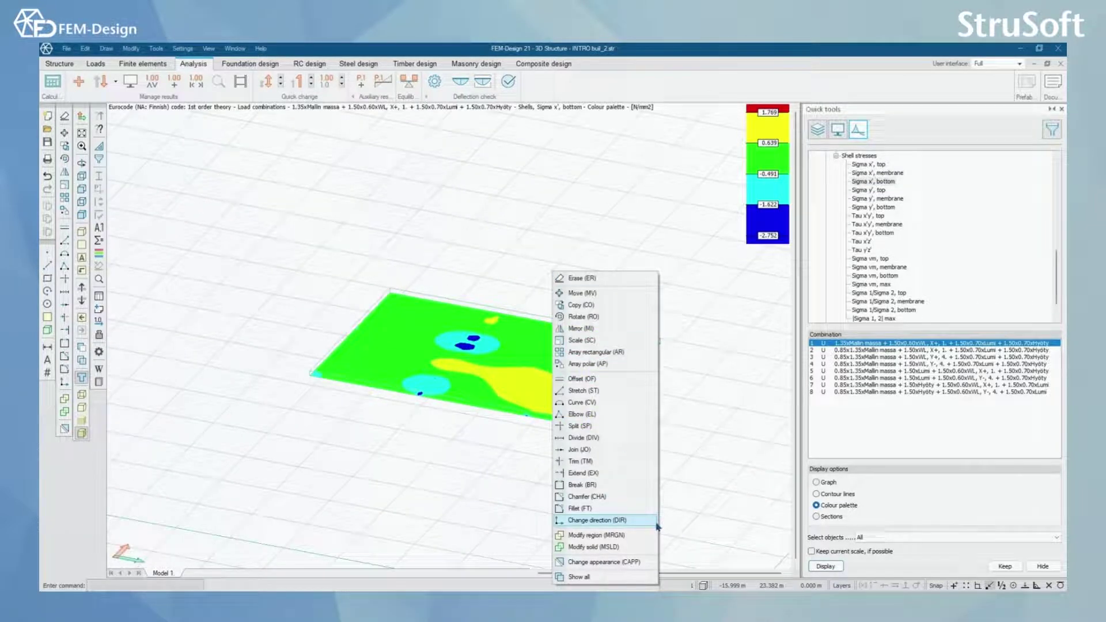
pyautogui.press('Escape')
pyautogui.rightClick(607, 309)
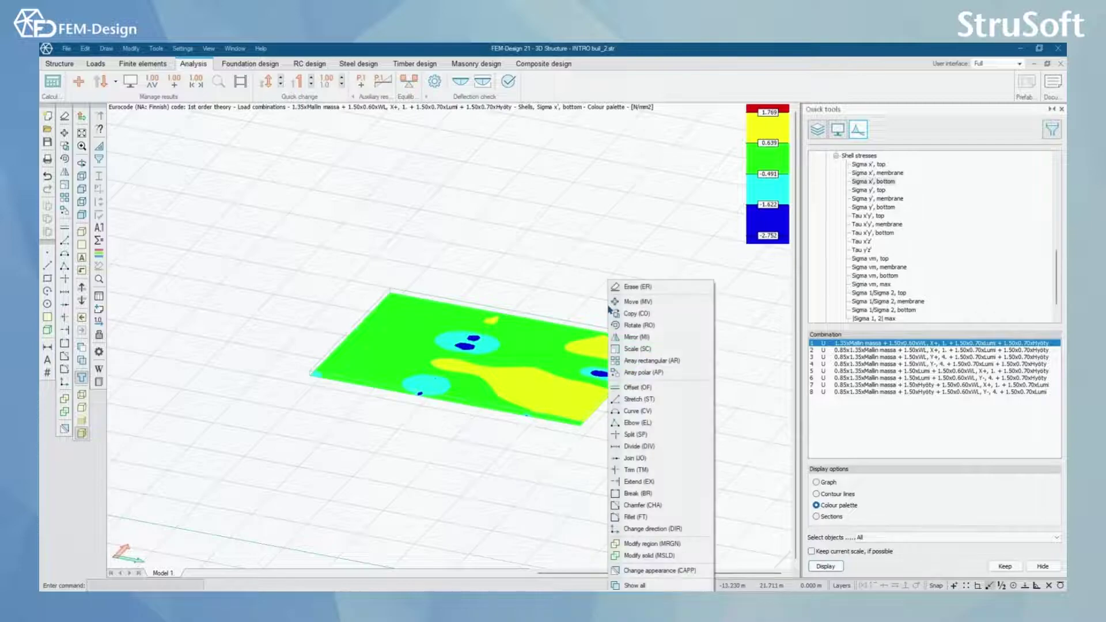
pyautogui.click(632, 586)
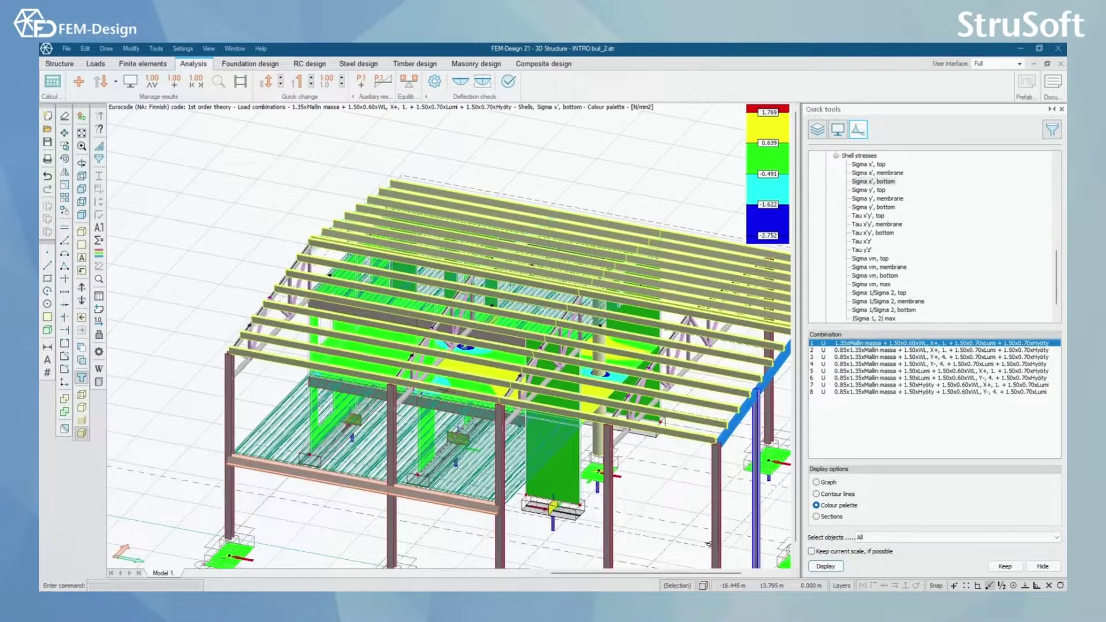
pyautogui.moveTo(375, 496); pyautogui.dragTo(634, 421, button='middle')
pyautogui.moveTo(345, 415)
pyautogui.mouseDown(button='middle')
pyautogui.moveTo(530, 473)
pyautogui.moveTo(627, 523)
pyautogui.moveTo(598, 440)
pyautogui.moveTo(644, 440)
pyautogui.mouseUp(button='middle')
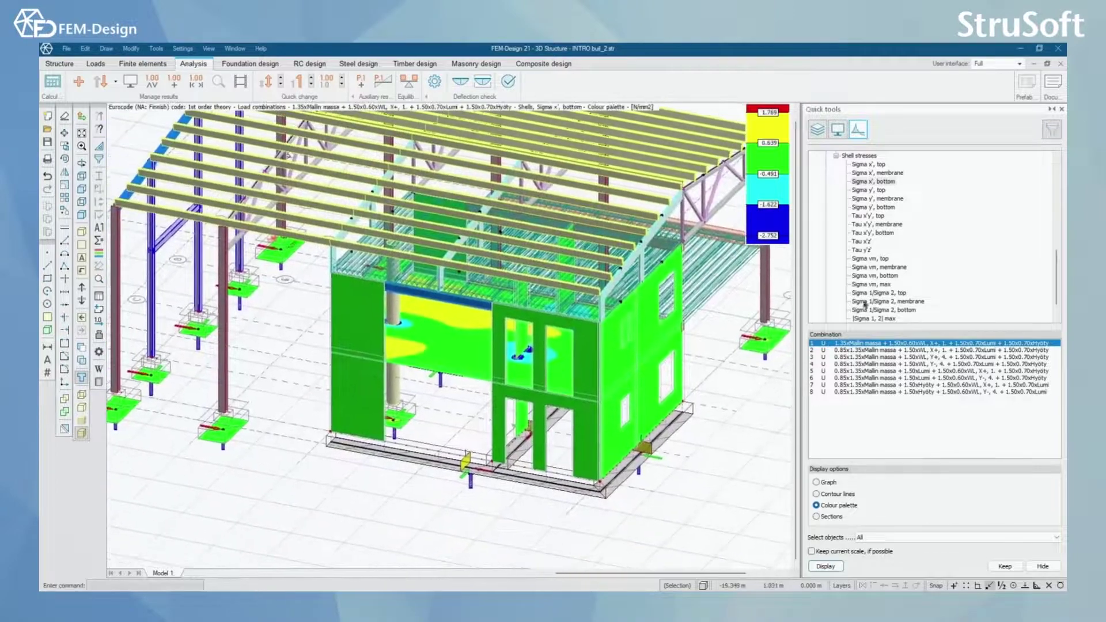
# Redisplay Sigma x' bottom stresses across the whole model, facing the wall with openings
pyautogui.click(882, 183)
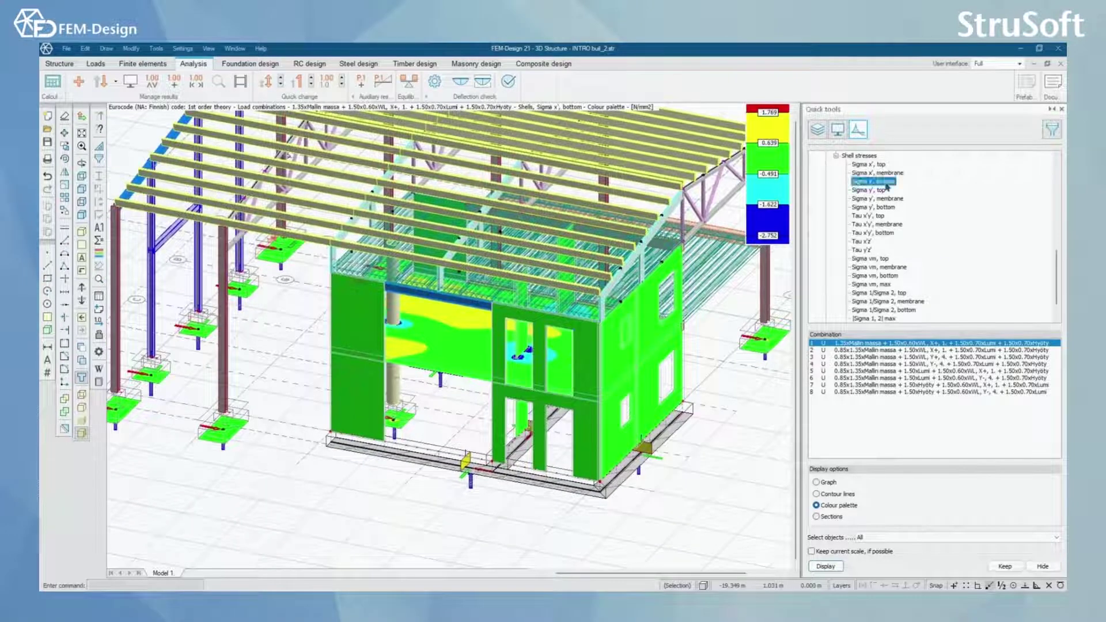
pyautogui.click(836, 572)
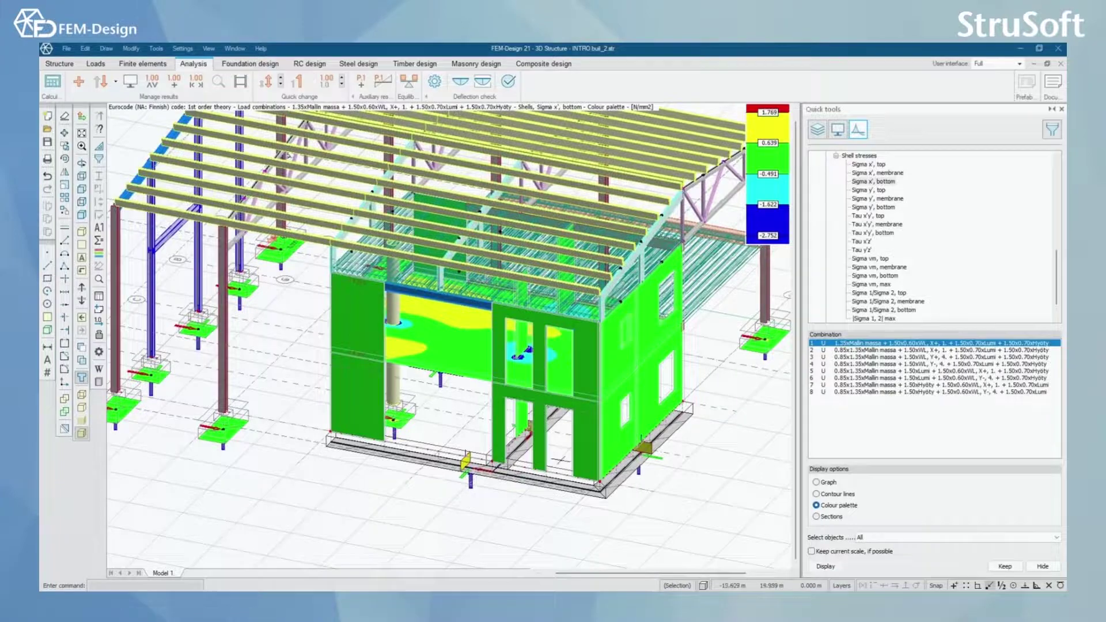
pyautogui.keyDown('alt'); pyautogui.moveTo(582, 455); pyautogui.dragTo(437, 447, button='middle'); pyautogui.keyUp('alt')
pyautogui.keyDown('alt'); pyautogui.moveTo(295, 403); pyautogui.dragTo(440, 440, button='middle'); pyautogui.keyUp('alt')
pyautogui.scroll(3, 401, 403)
pyautogui.scroll(-3, 449, 440)
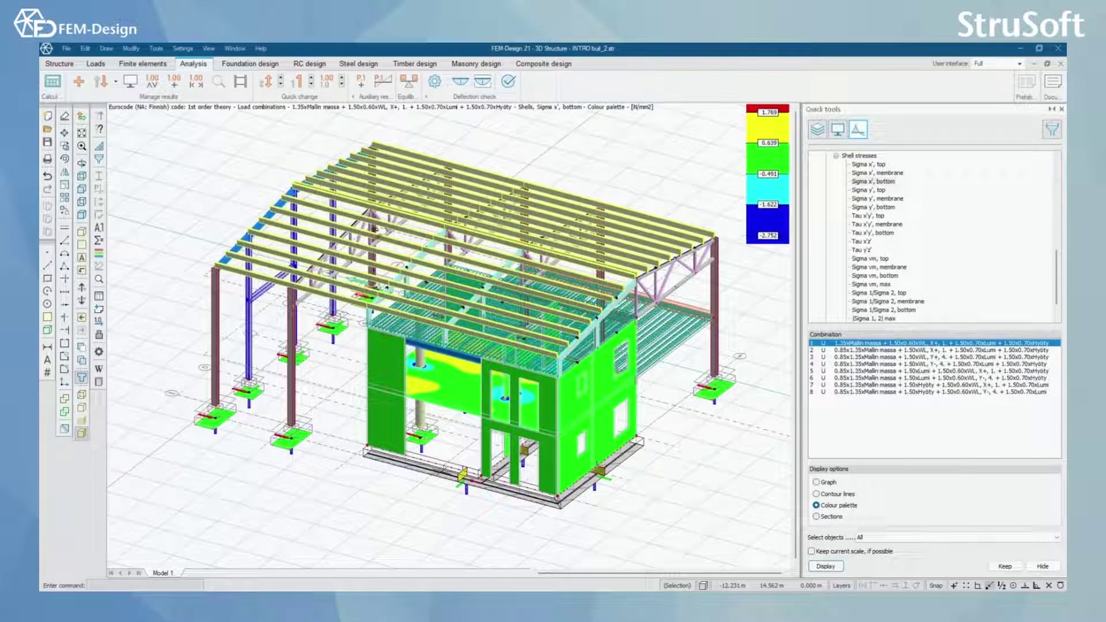
pyautogui.moveTo(449, 475)
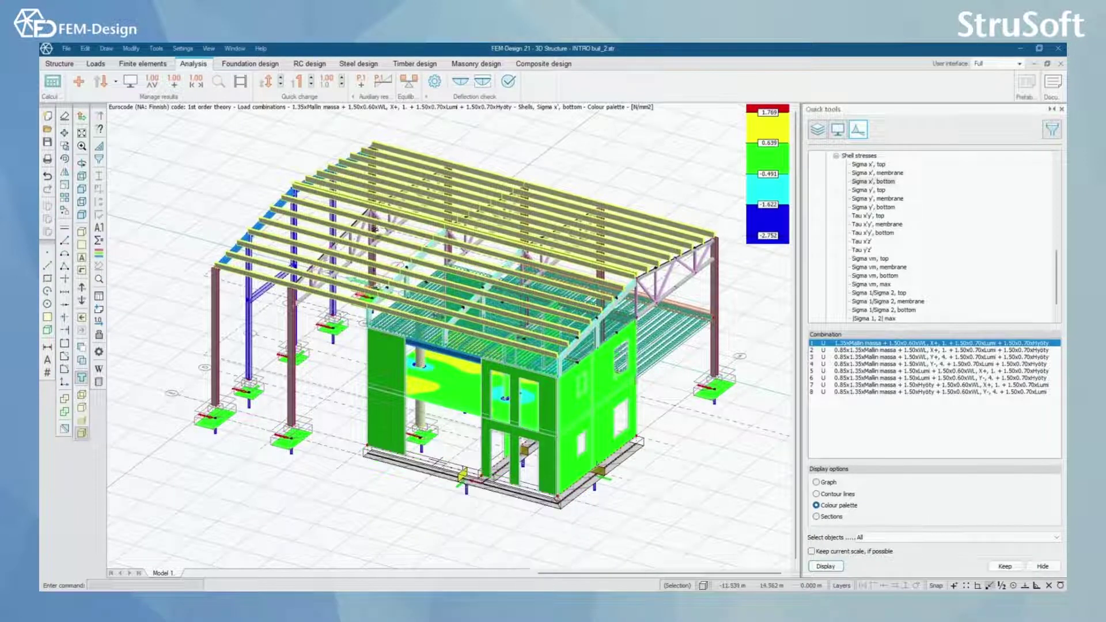